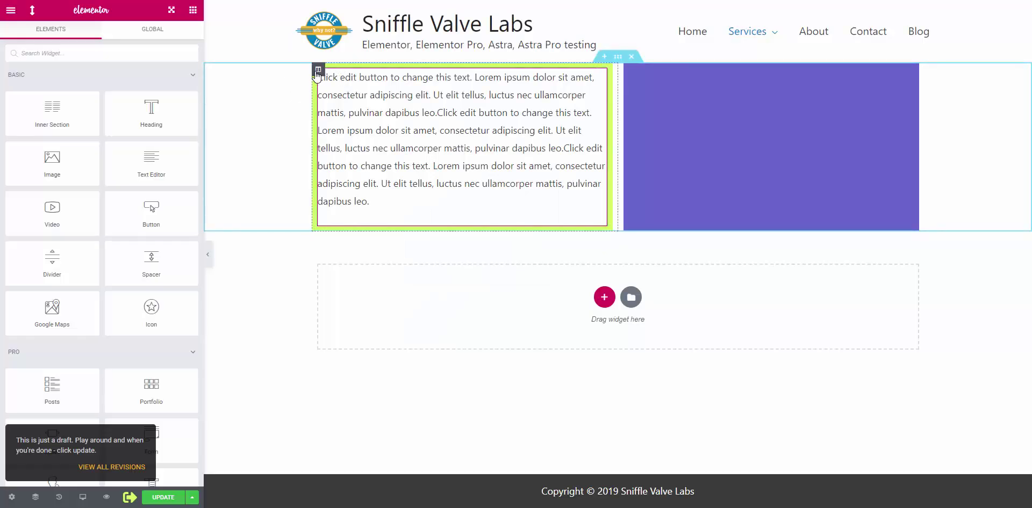
In the section settings, try No Gap, Narrow, Extended and Wide column gaps, then choose Wider
right_click(278, 79)
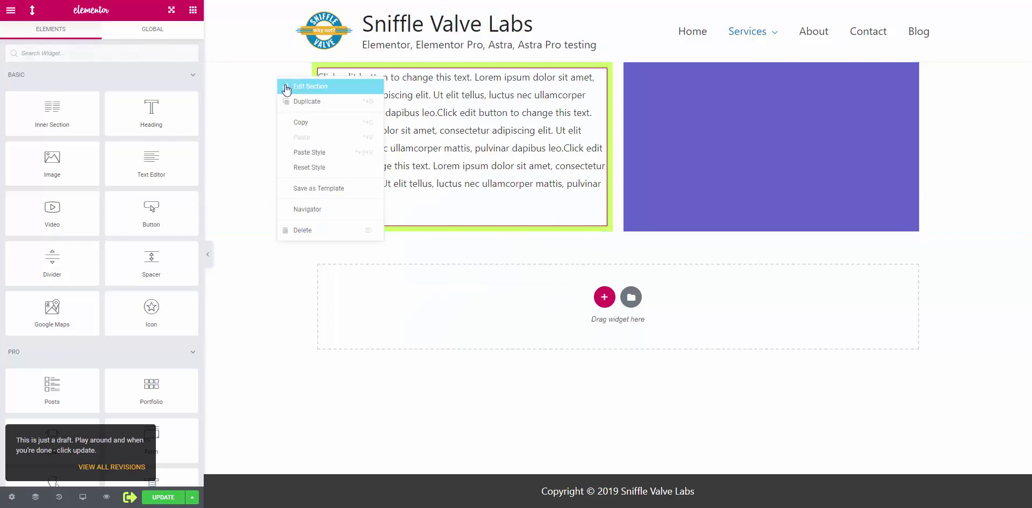
left_click(287, 89)
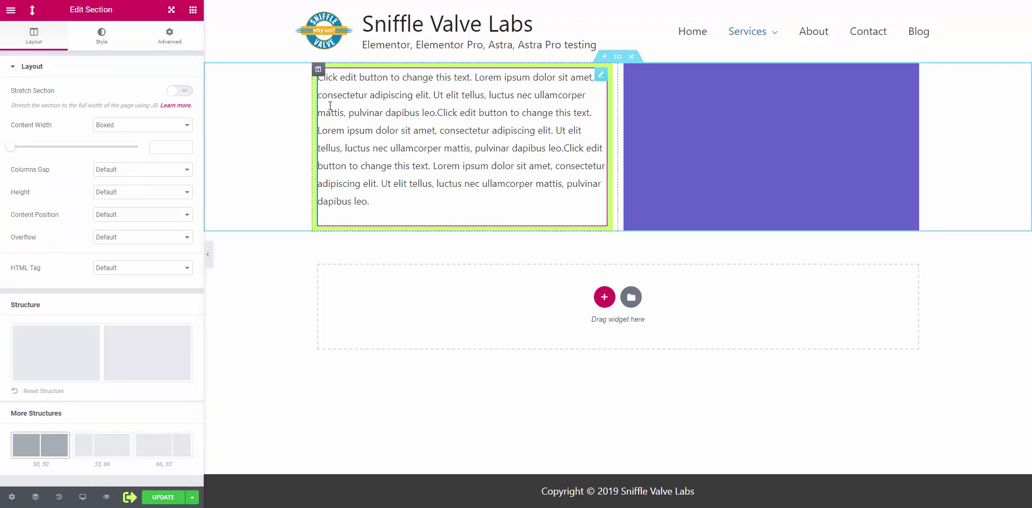
left_click(148, 172)
left_click(142, 188)
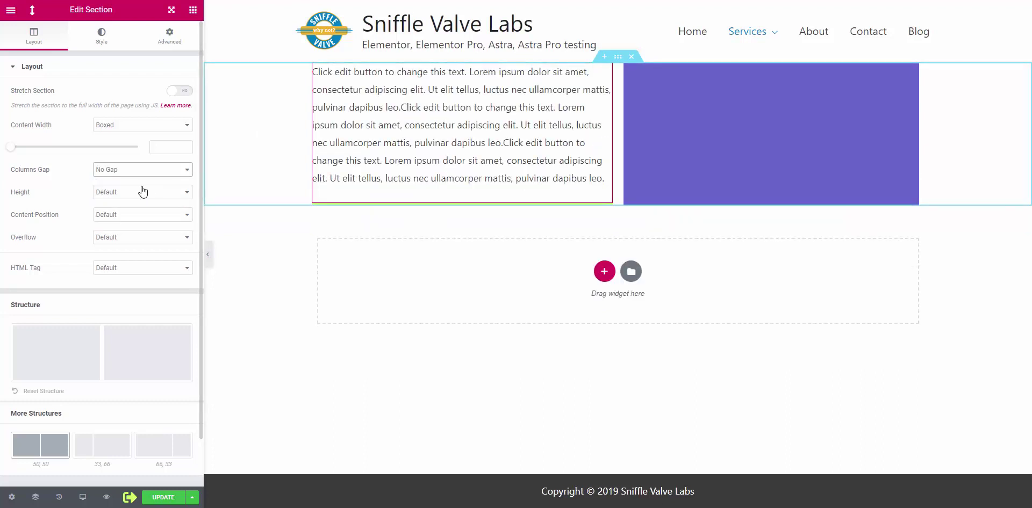
left_click(141, 173)
left_click(134, 198)
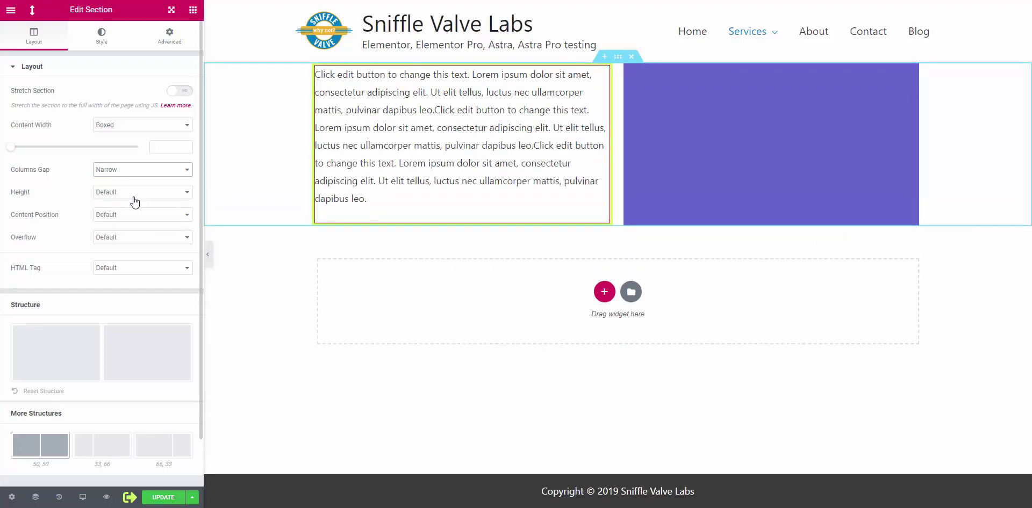
left_click(126, 172)
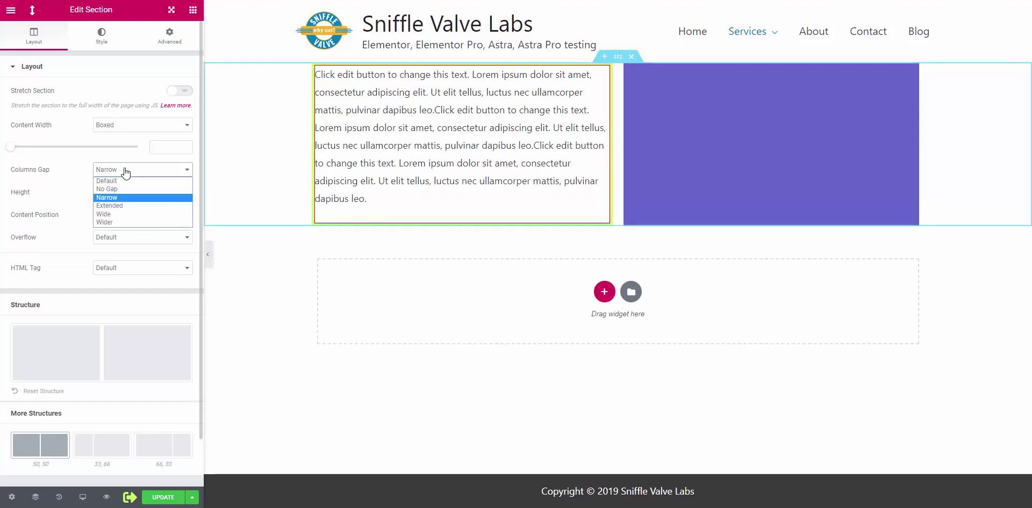
left_click(122, 205)
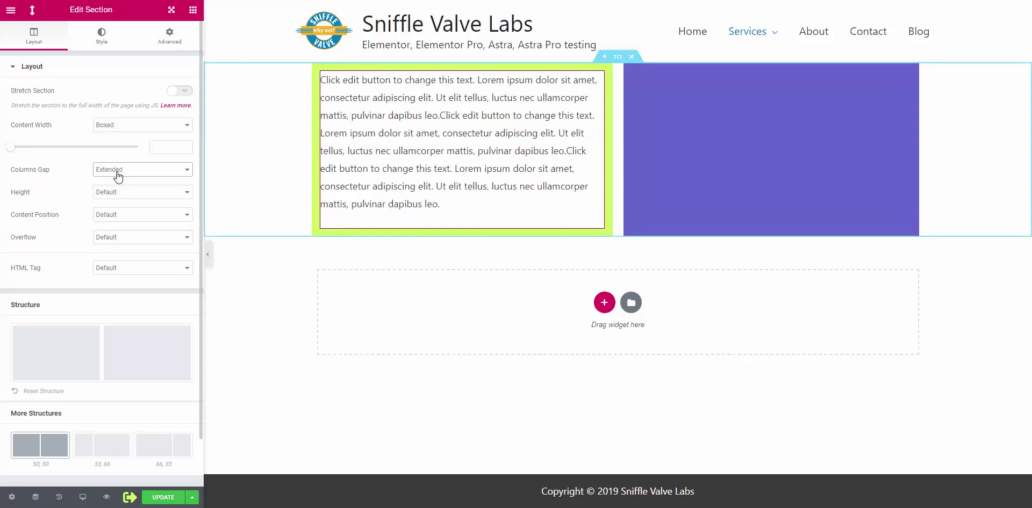
left_click(115, 169)
left_click(115, 212)
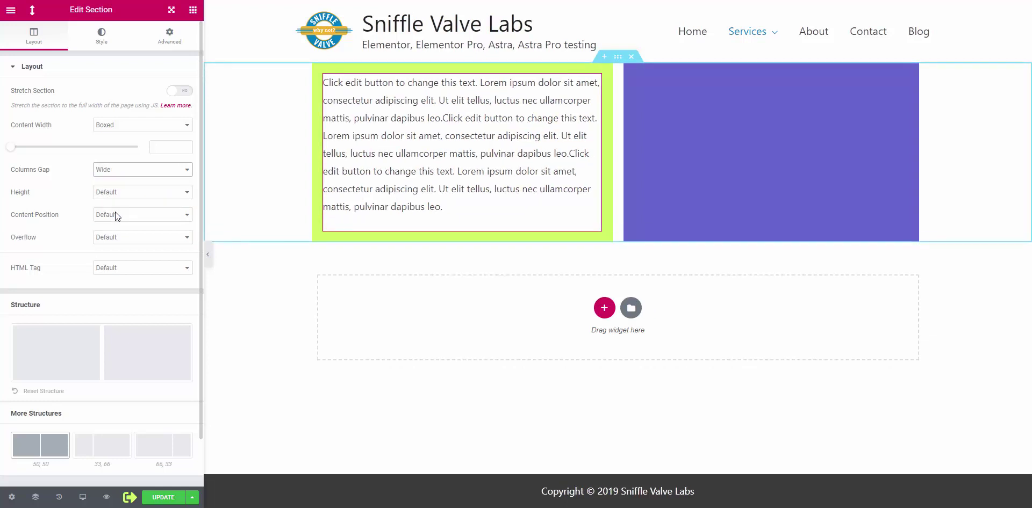
left_click(115, 172)
left_click(115, 219)
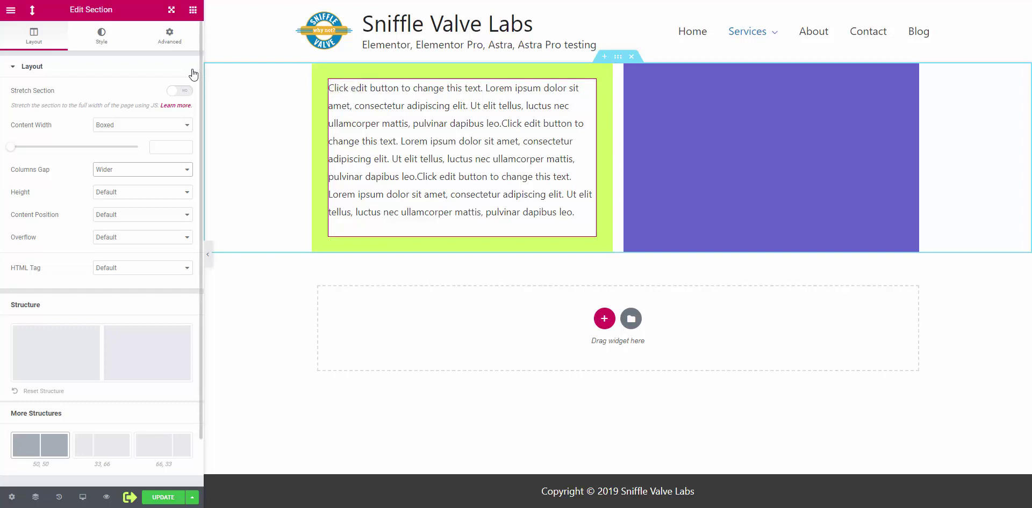
Inspect the text column's margin and padding in its Advanced settings
right_click(318, 73)
left_click(329, 80)
left_click(175, 37)
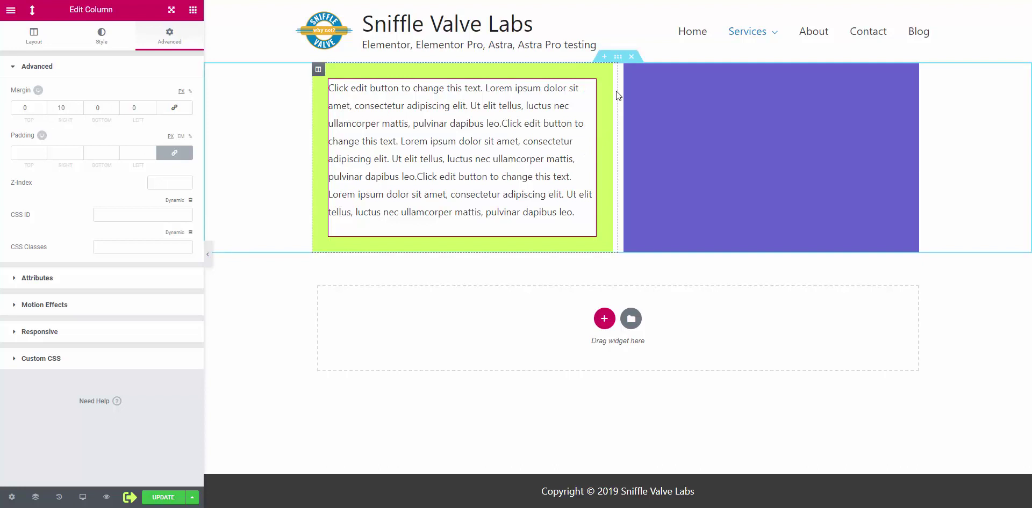
Open the purple column's Advanced settings, showing its 10px left and right margins
right_click(627, 72)
left_click(635, 82)
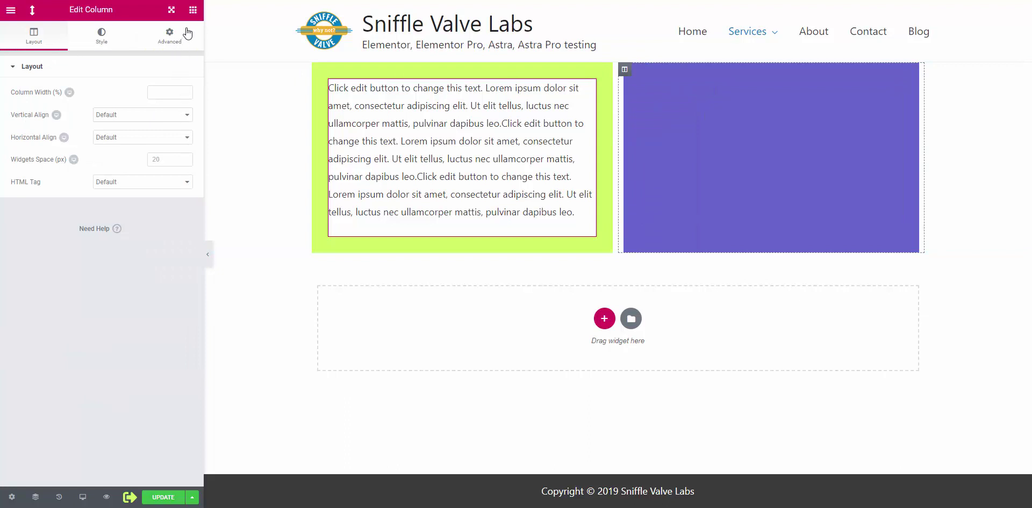
left_click(191, 12)
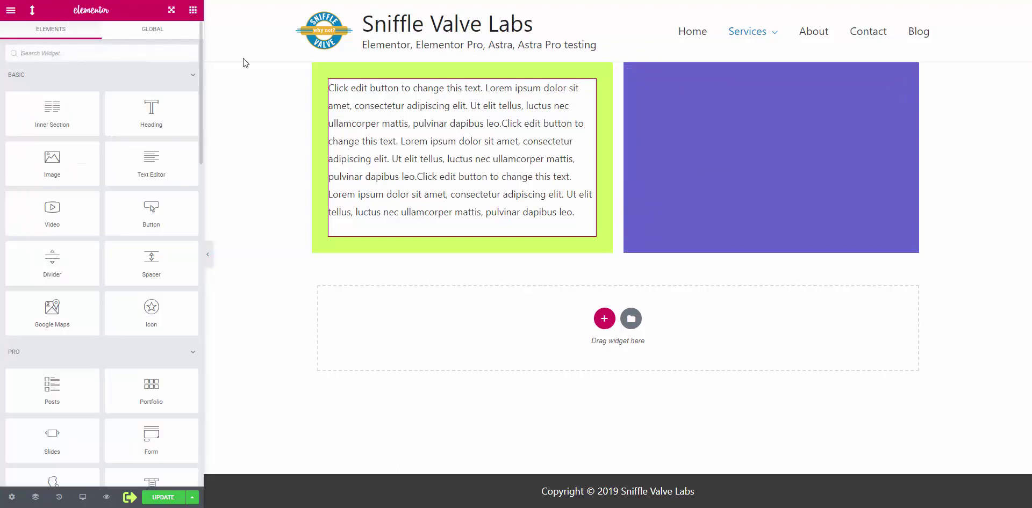
right_click(625, 70)
left_click(634, 83)
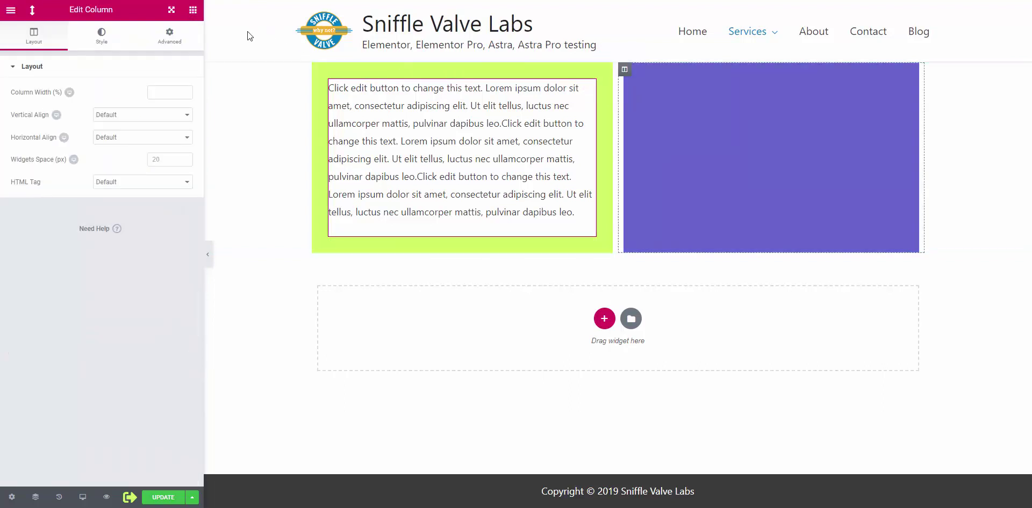
left_click(168, 36)
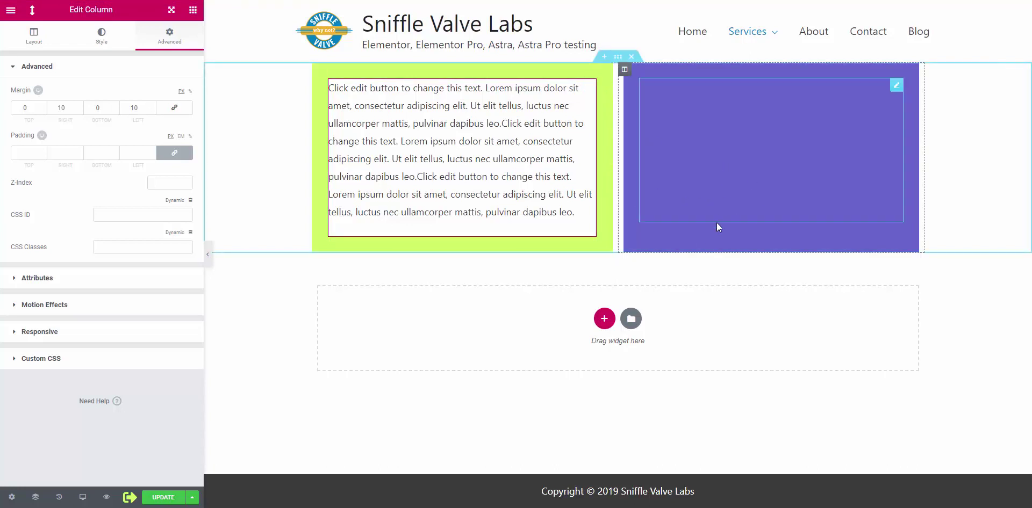
right_click(789, 139)
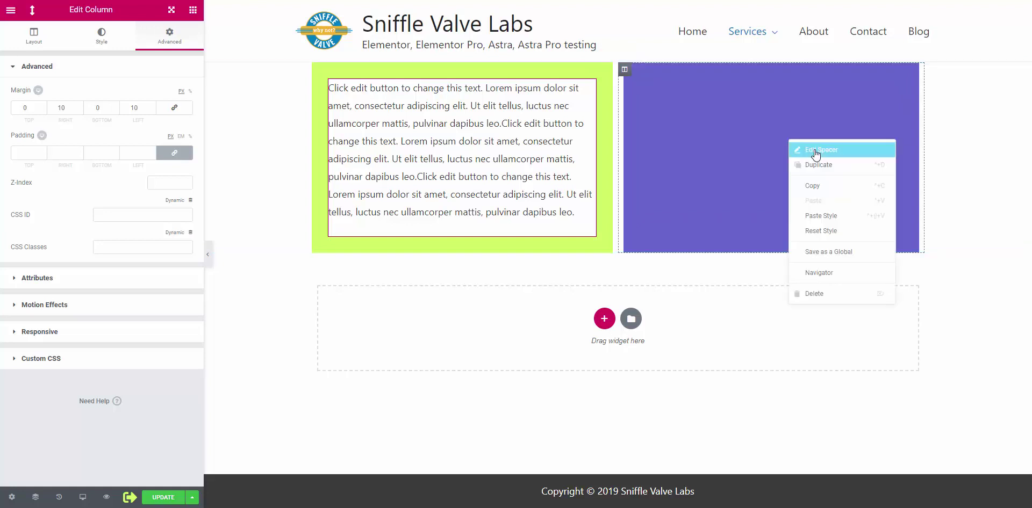
left_click(431, 275)
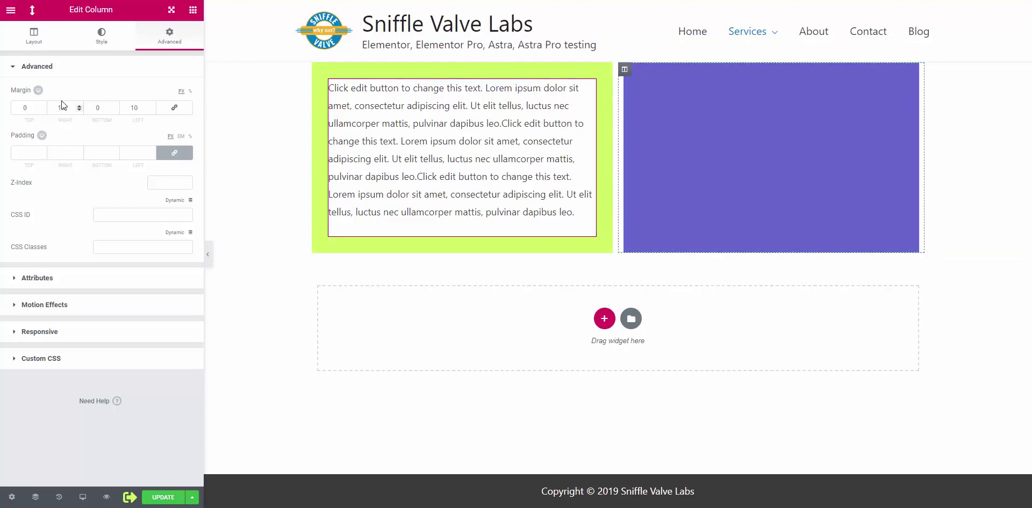
Set the purple column's left and right margins to 0
right_click(623, 75)
key("Escape")
type("0")
double_click(79, 110)
type("0")
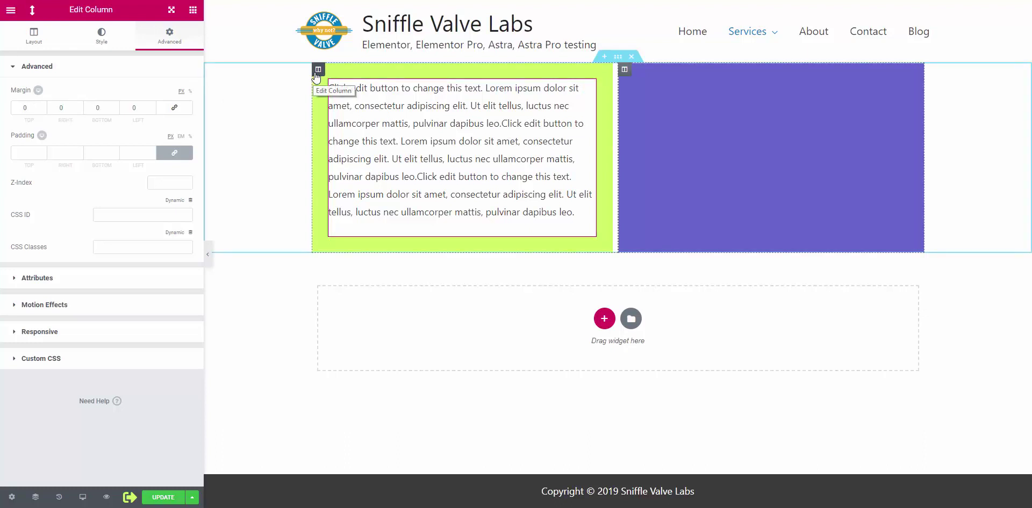
Set the green text column's right margin to 0, then call up the section's options
right_click(316, 72)
left_click(342, 81)
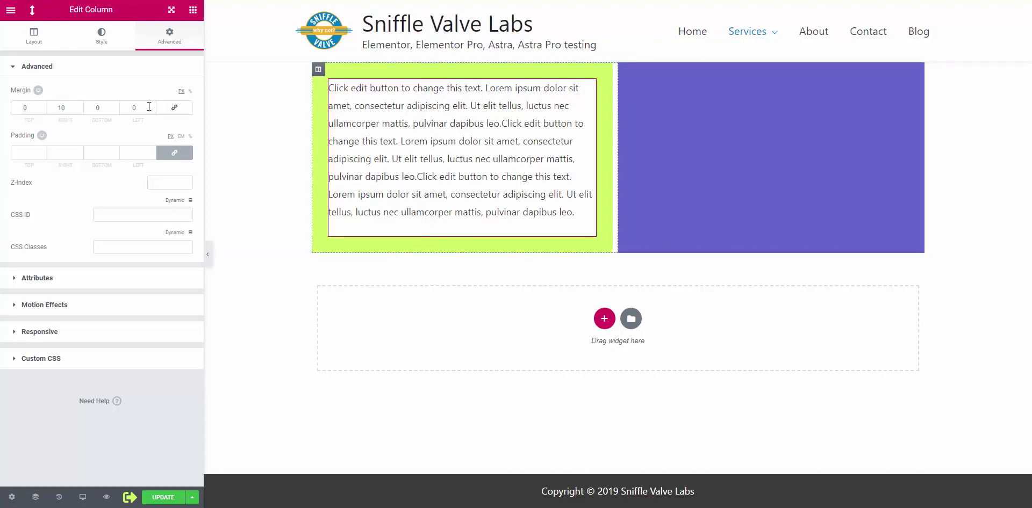
left_click(62, 108)
type("0")
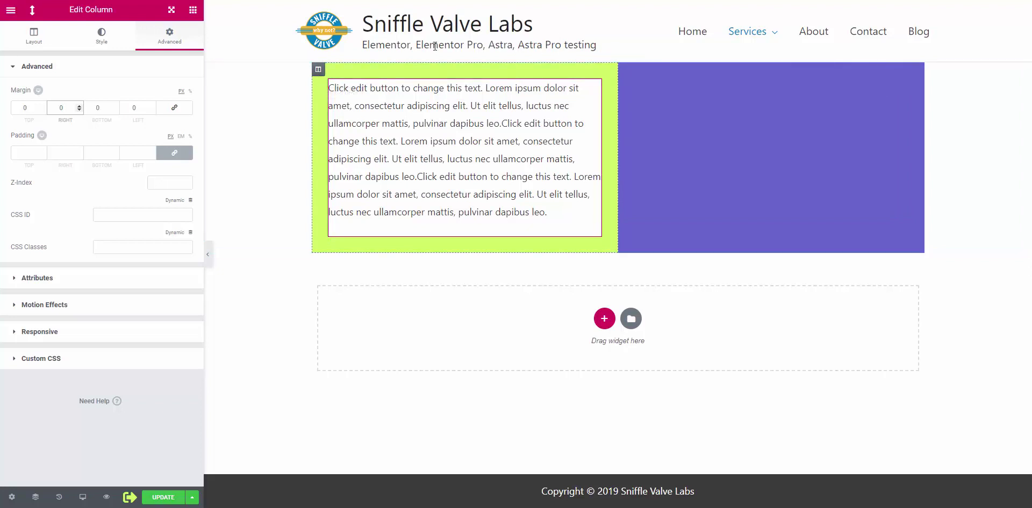
right_click(262, 91)
Keep the section's column gap at Wider and show the green column's Advanced margin settings
left_click(264, 101)
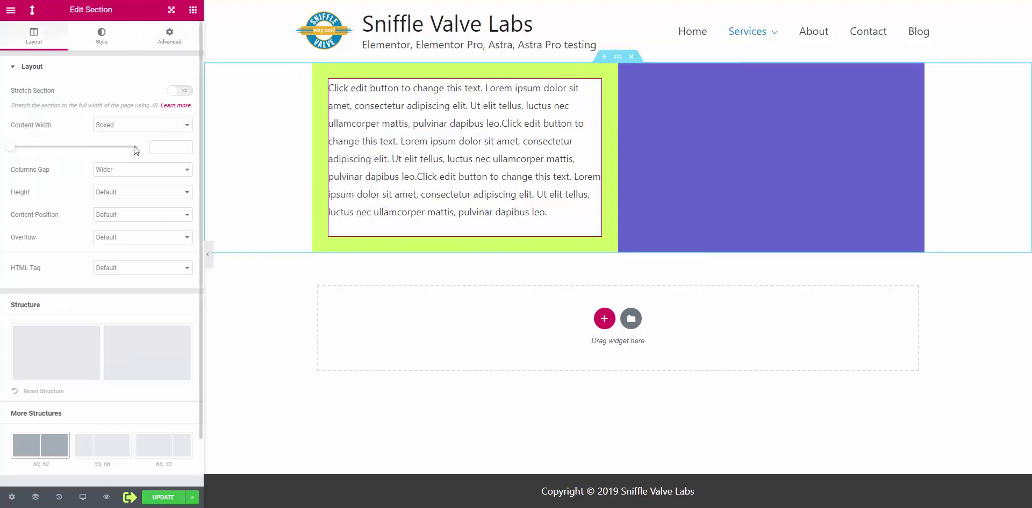
left_click(127, 171)
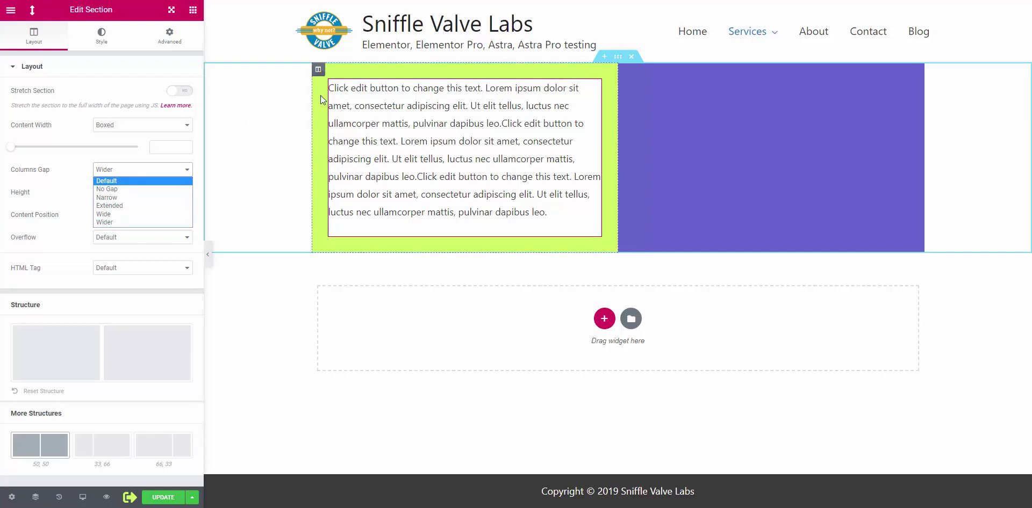
left_click(319, 69)
left_click(318, 69)
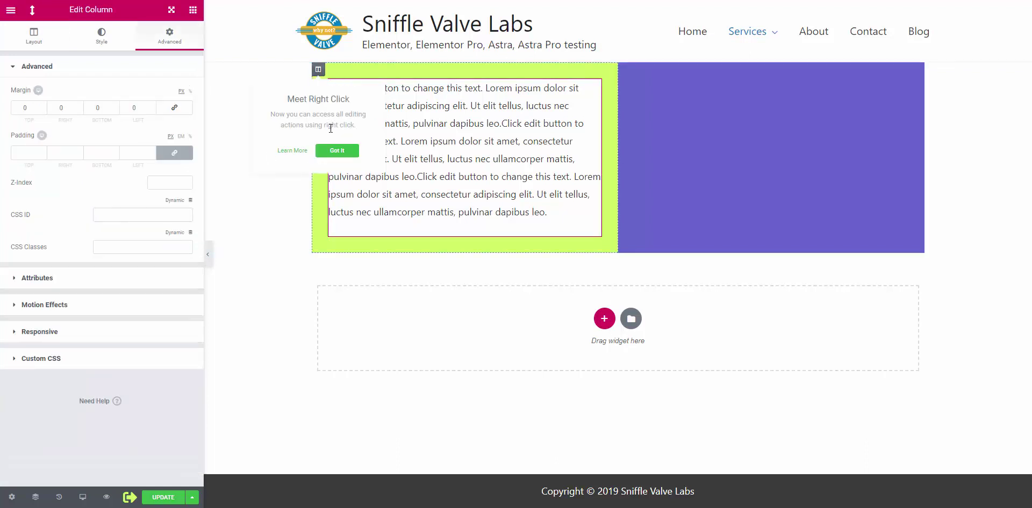
left_click(337, 152)
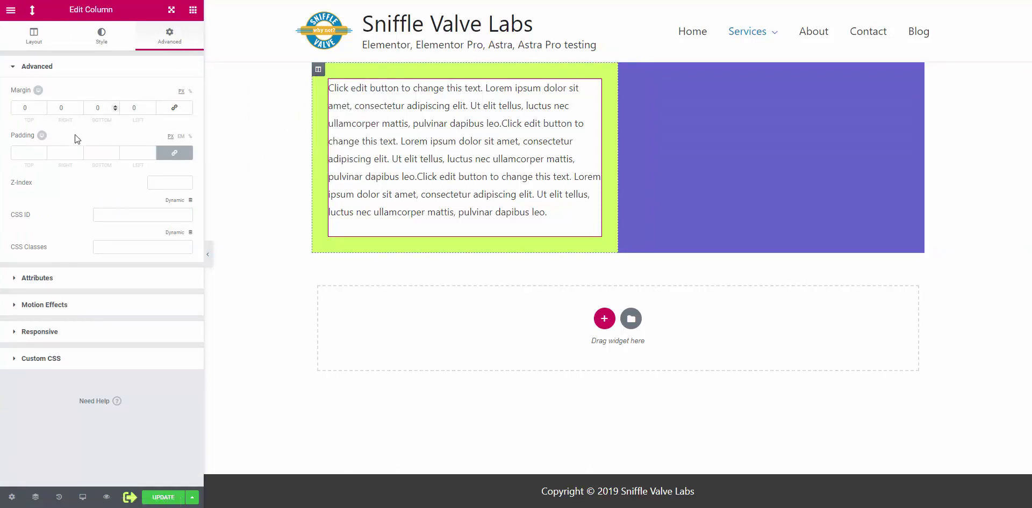
Set the green column's right margin to 20 and the purple column's left margin to 20
left_click(58, 106)
type("20")
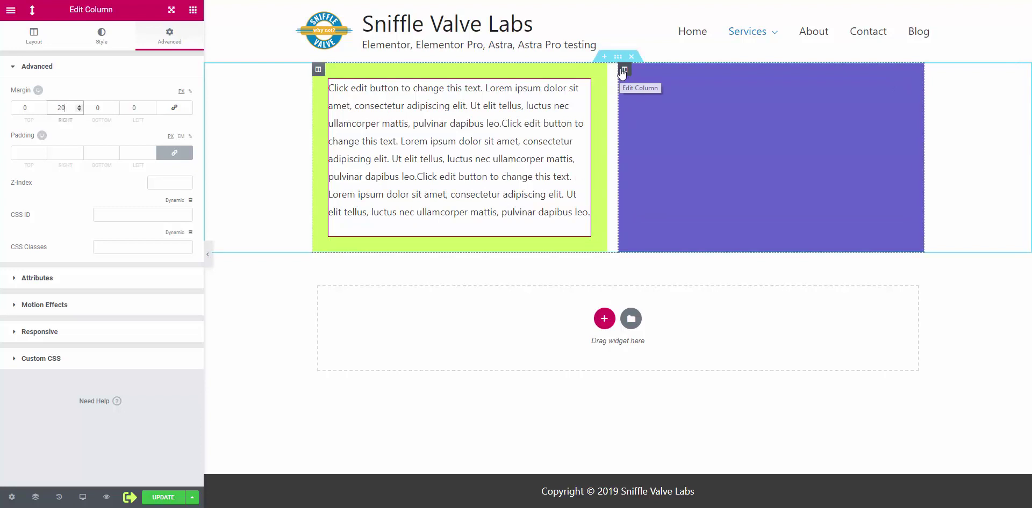
right_click(623, 73)
left_click(640, 76)
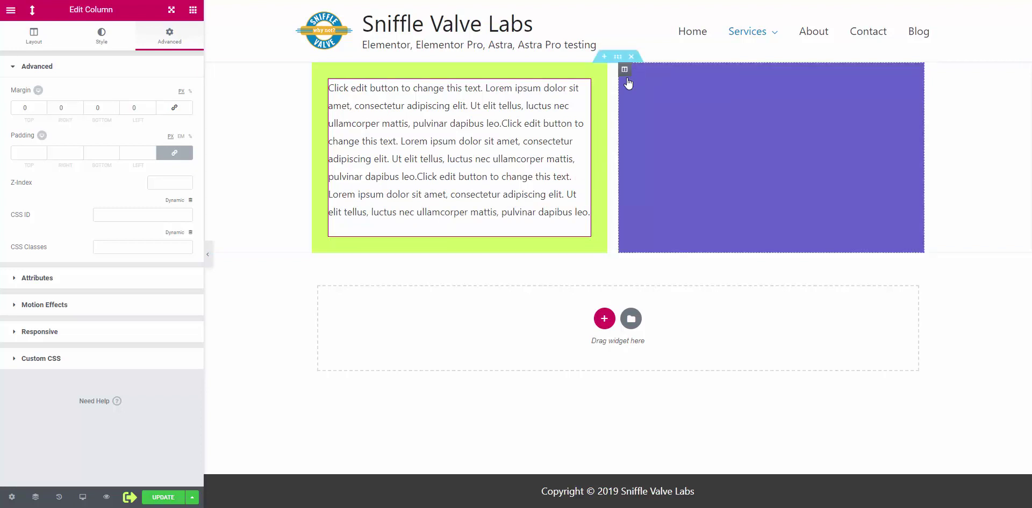
double_click(138, 109)
type("20")
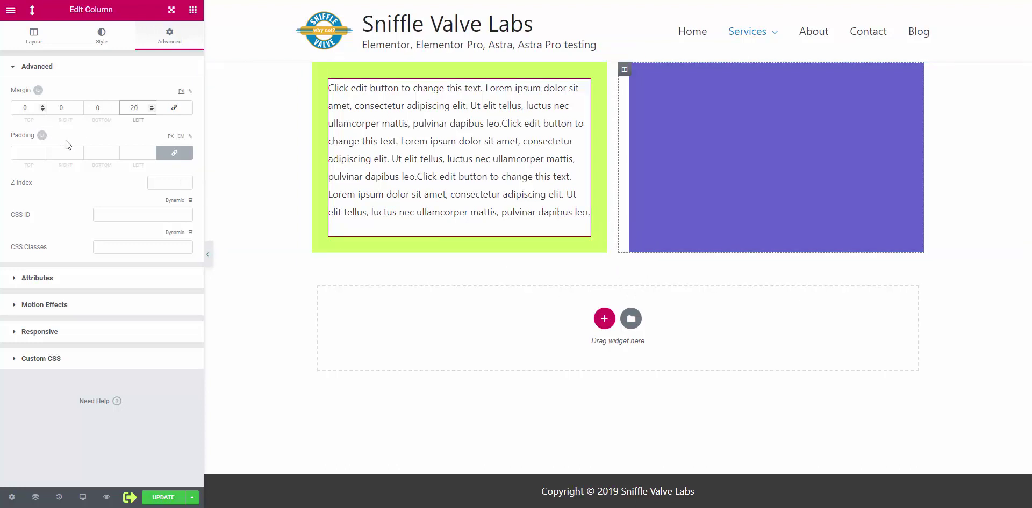
Select the bordered Text Editor widget and set its linked padding to 20 on all sides
right_click(253, 159)
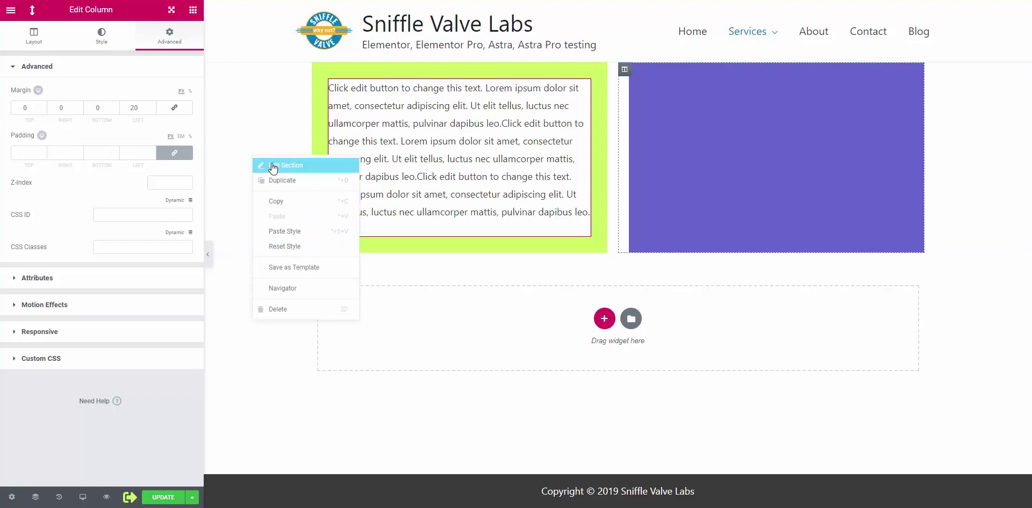
left_click(273, 166)
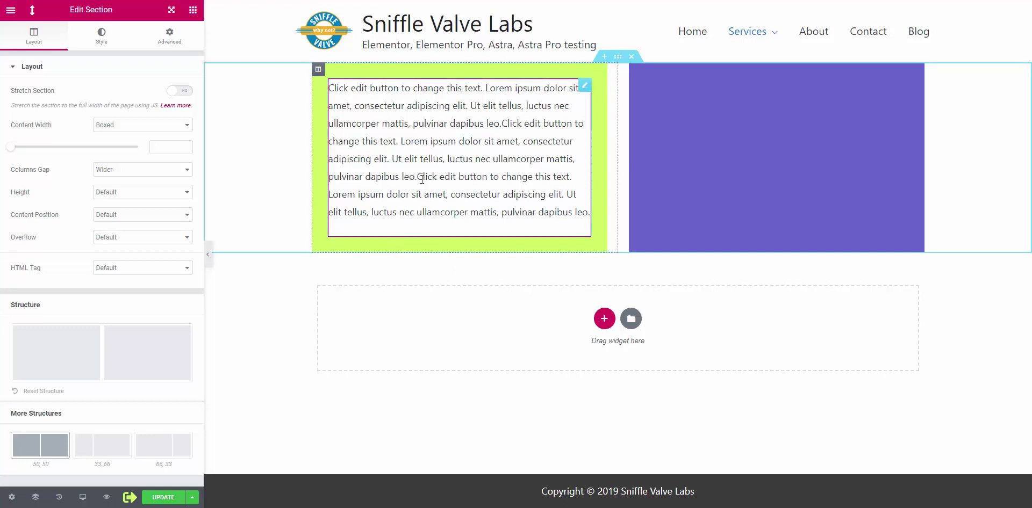
left_click(425, 160)
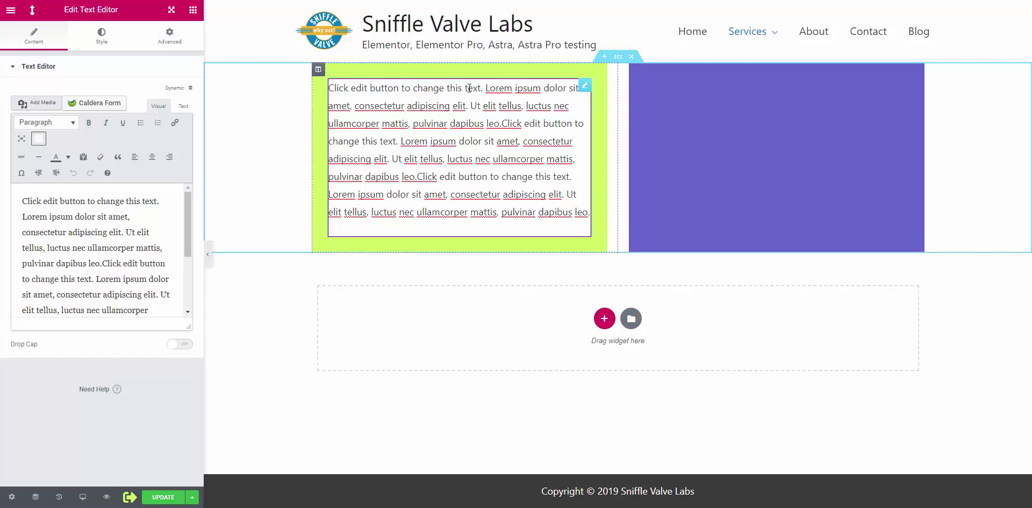
left_click(111, 36)
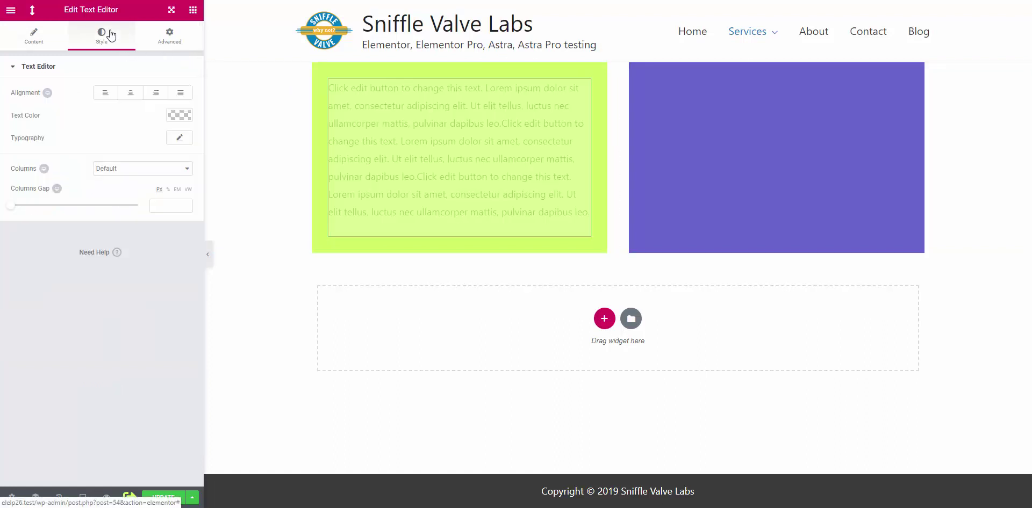
left_click(170, 36)
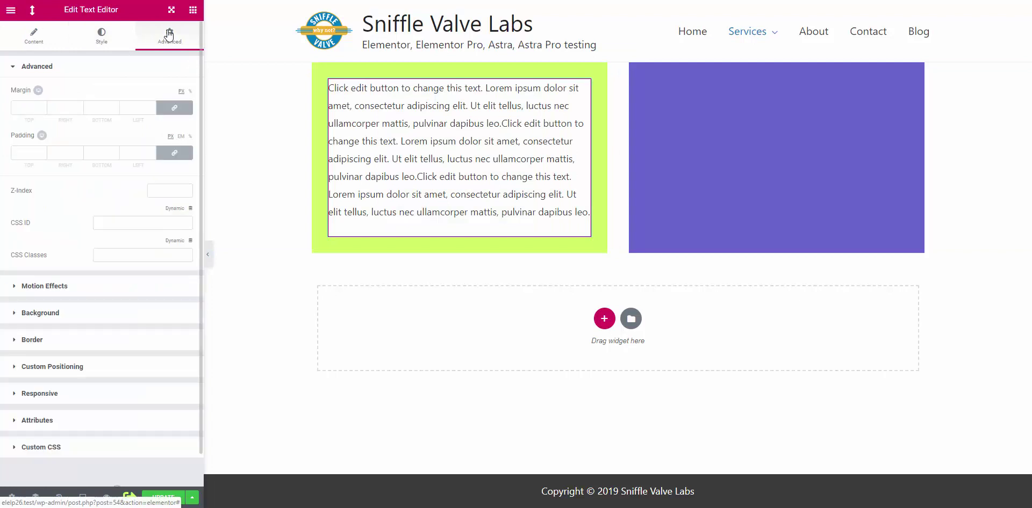
left_click(128, 340)
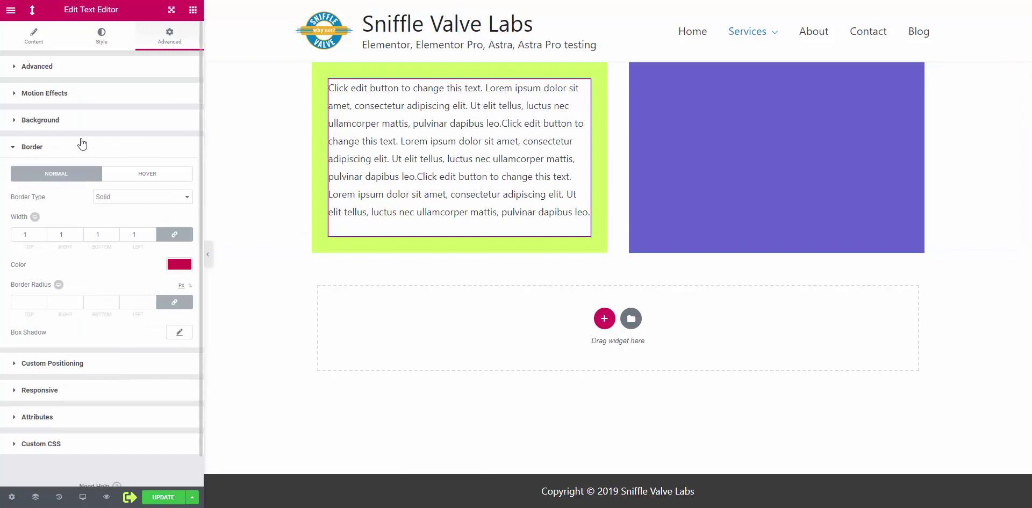
left_click(95, 66)
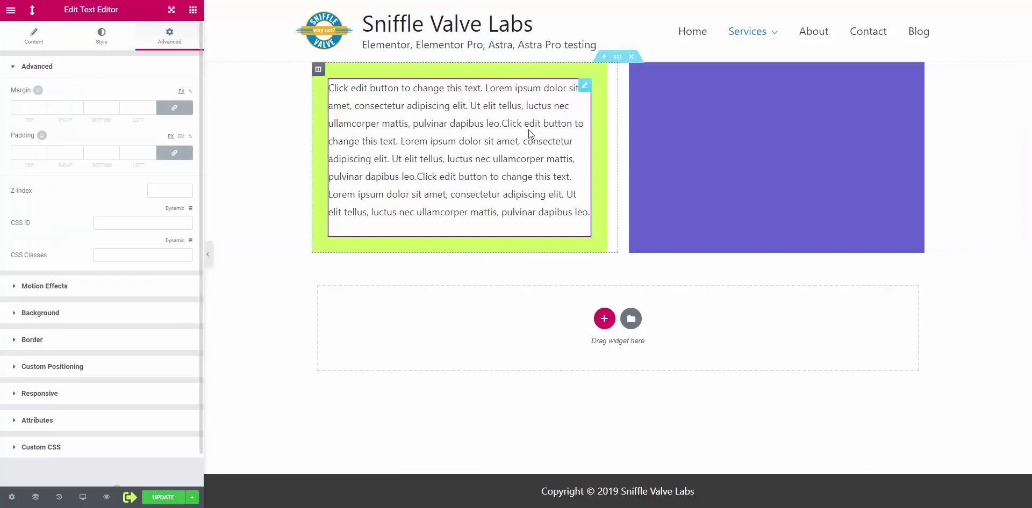
left_click(33, 154)
type("20")
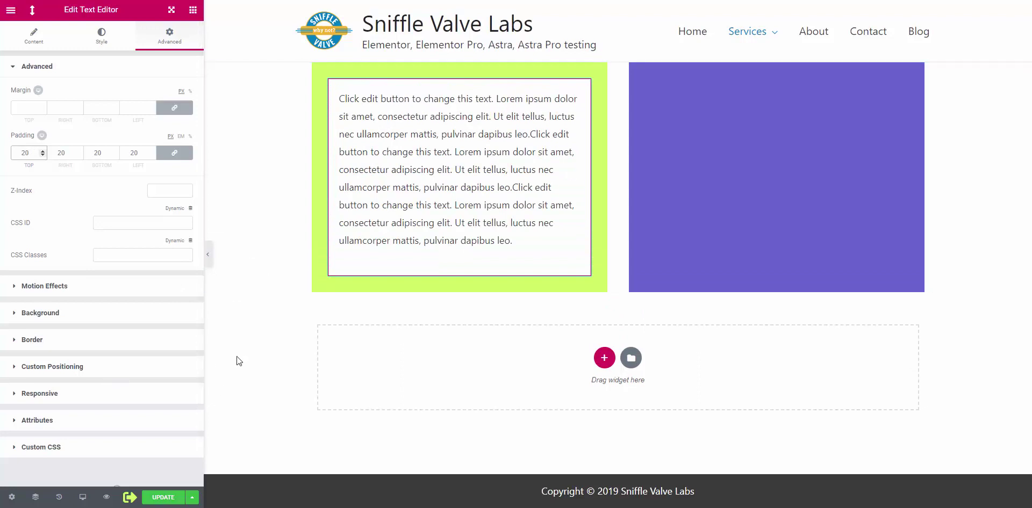
Preview the page with the editor panel hidden, restore the panel, and save with Update
left_click(209, 257)
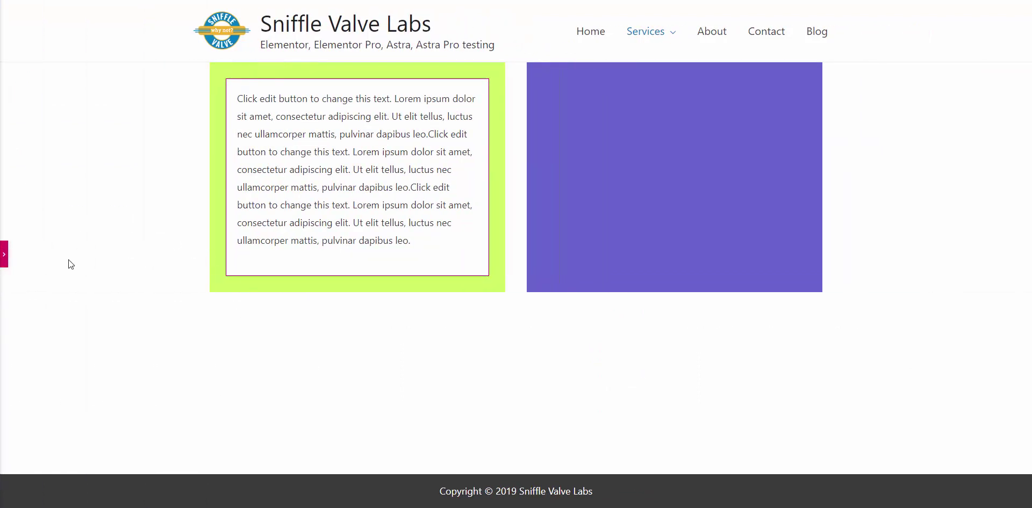
left_click(5, 255)
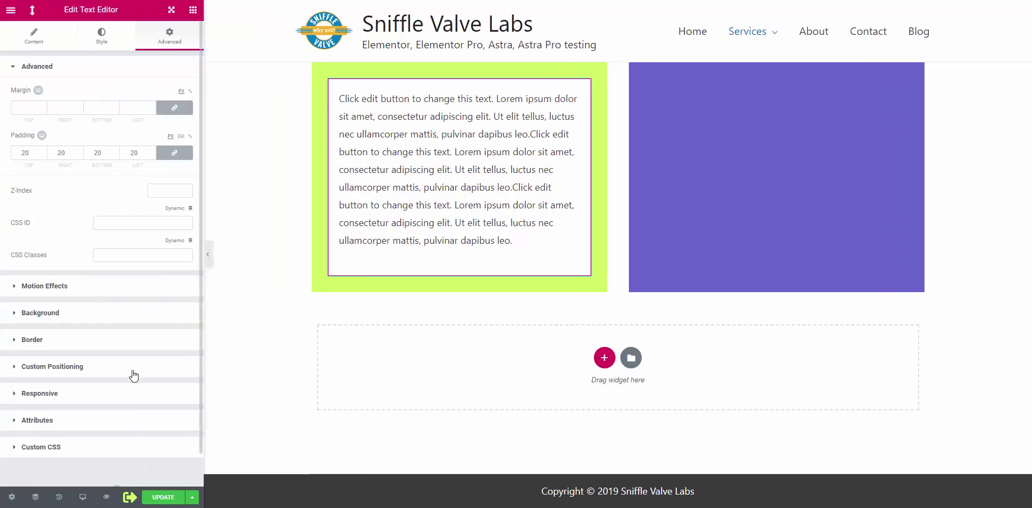
left_click(164, 499)
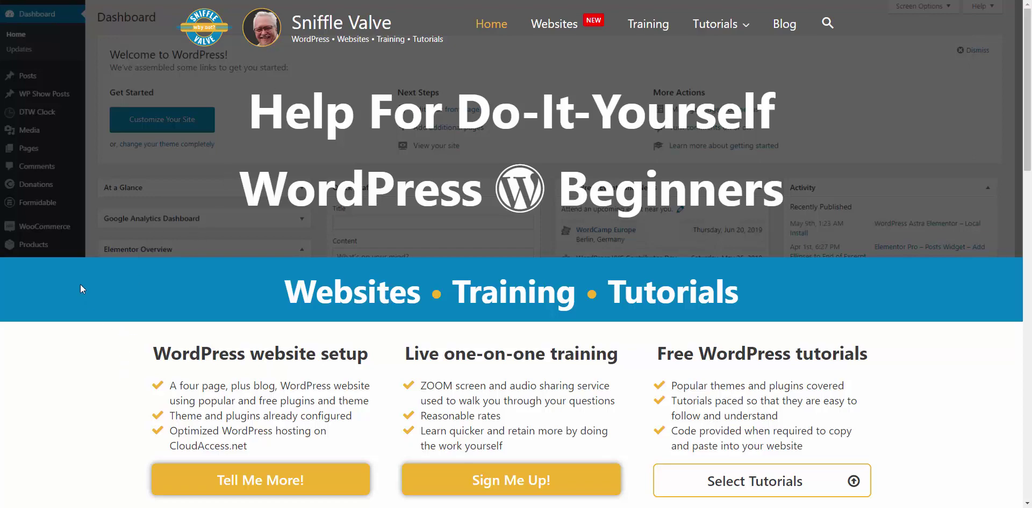
scroll(81, 289, "down", 6)
scroll(83, 289, "down", 6)
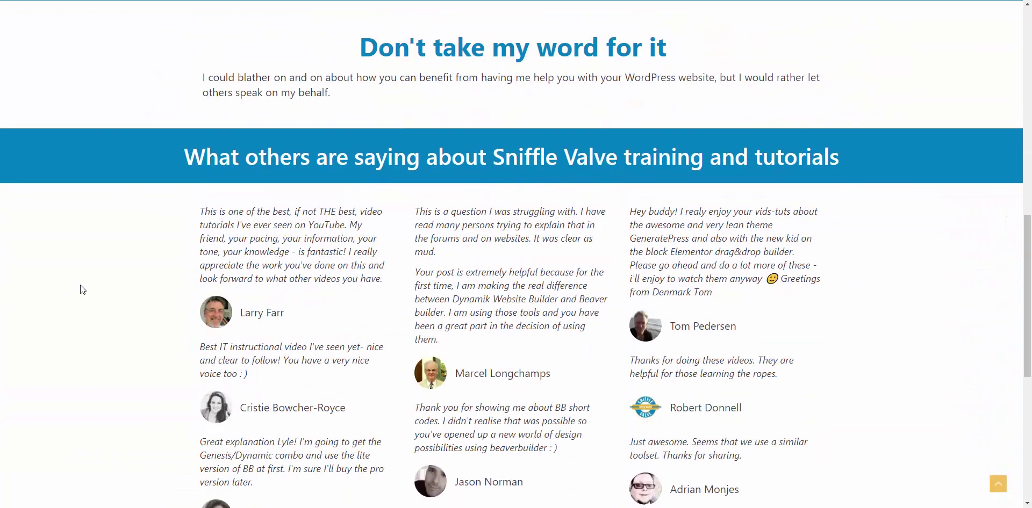
scroll(82, 290, "down", 7)
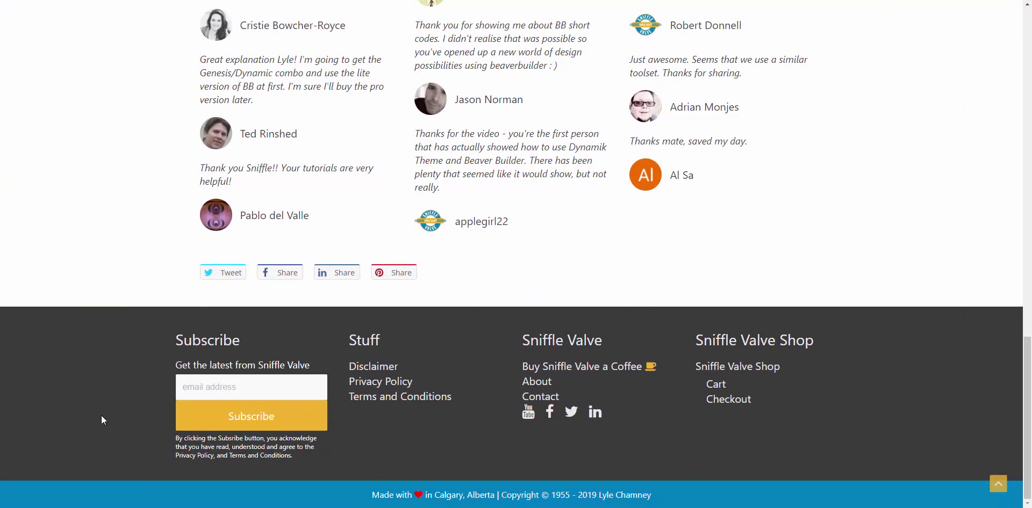
scroll(122, 422, "up", 20)
scroll(94, 221, "up", 2)
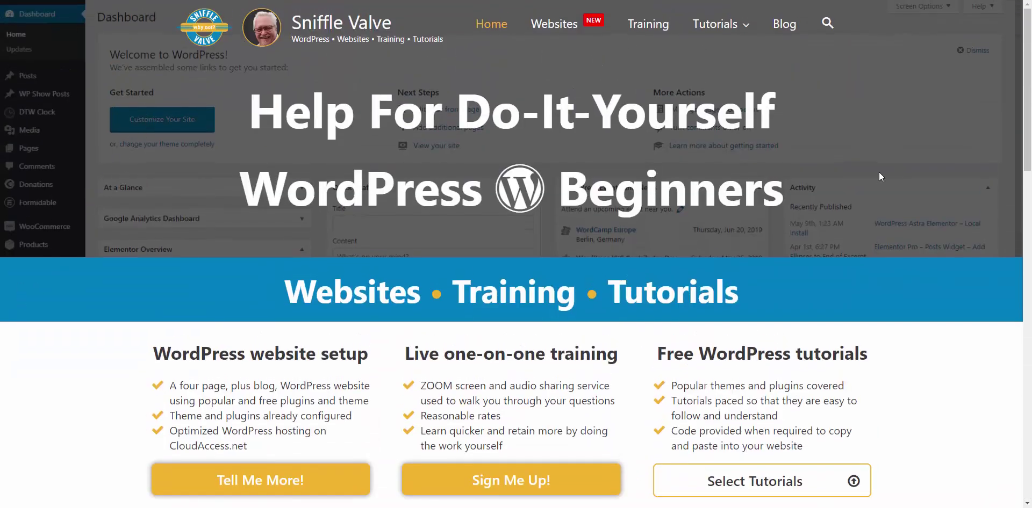